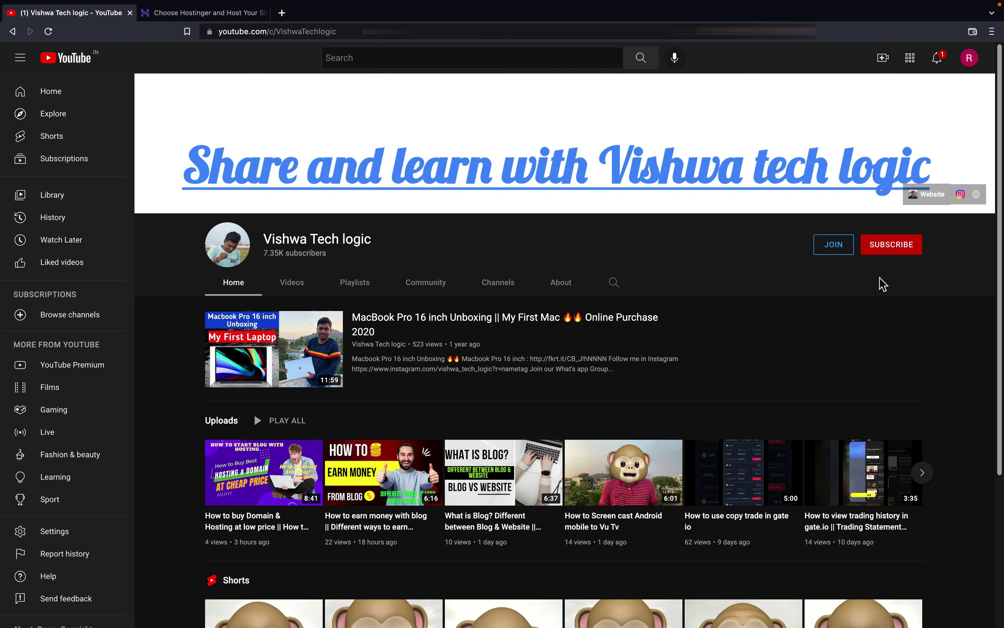
# - Subscribe to the YouTube channel with the notification bell set to All
pyautogui.click(897, 252)
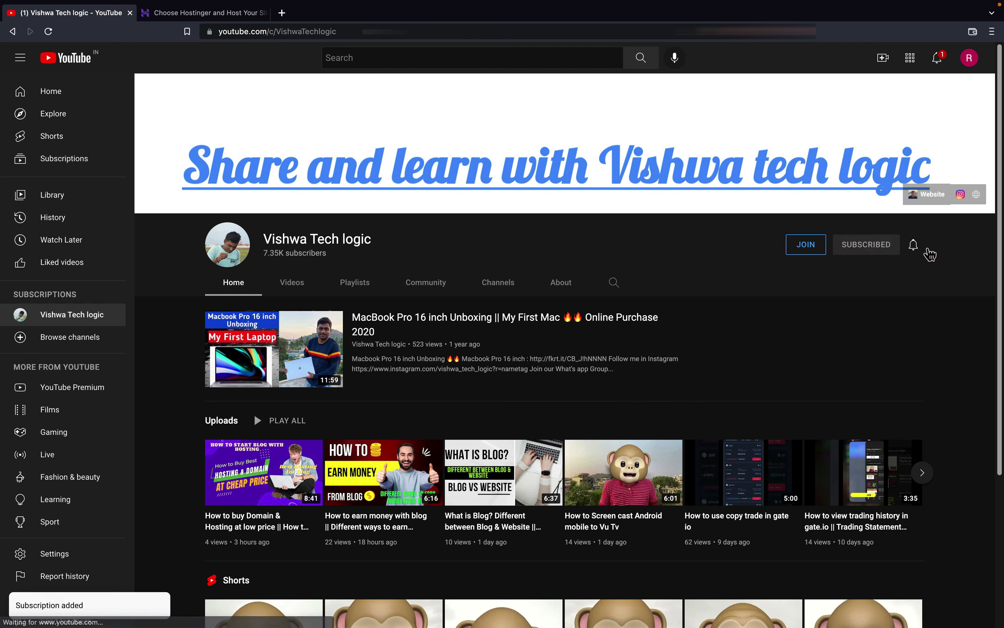
pyautogui.click(921, 248)
pyautogui.click(937, 270)
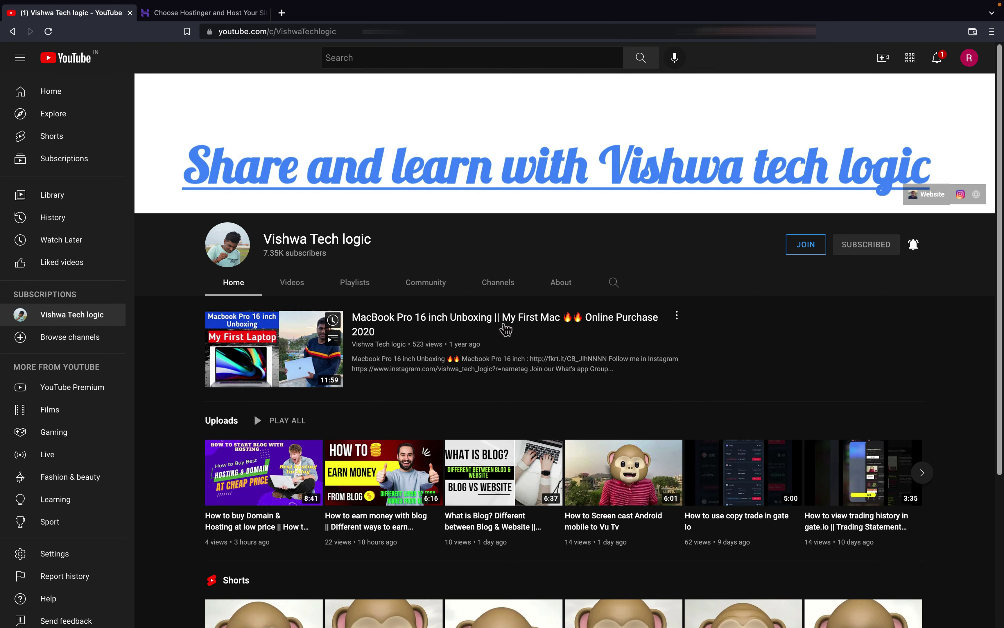
# - View the channel's playlists, then log in to Hostinger in the other tab
pyautogui.click(367, 294)
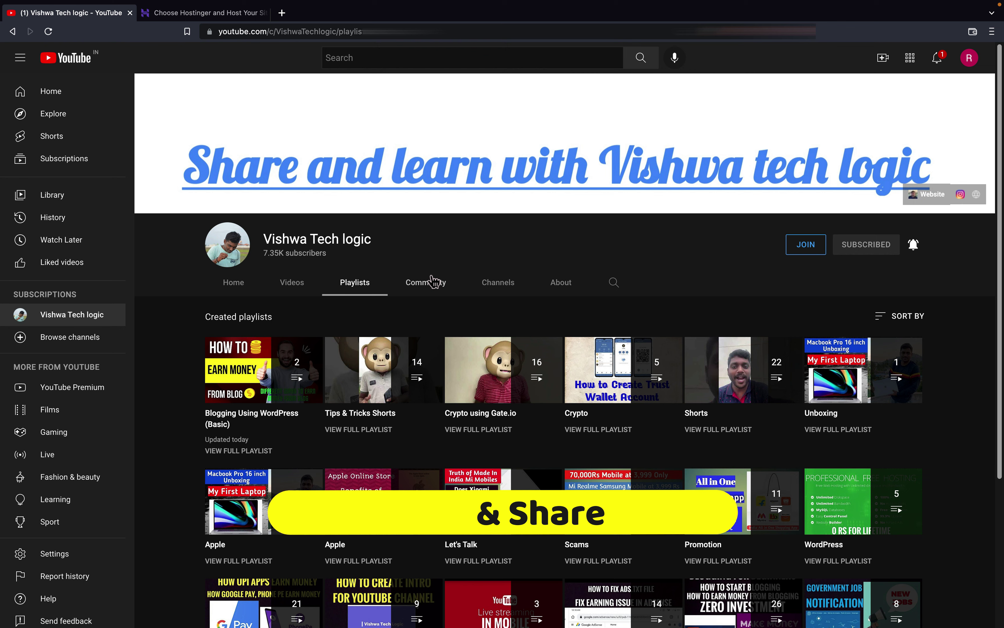
pyautogui.click(207, 14)
pyautogui.click(896, 174)
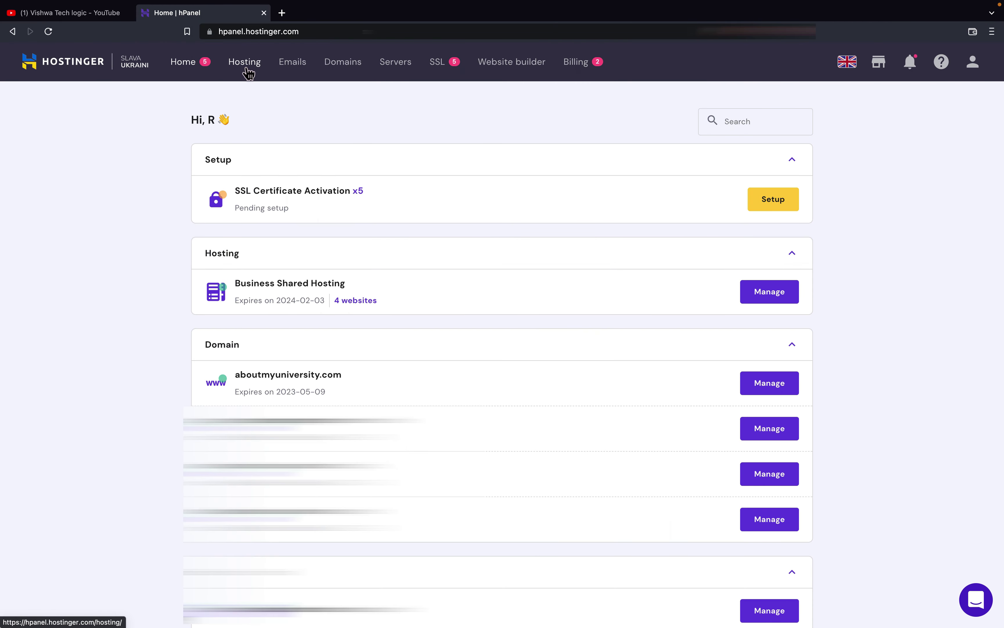
# - Manage aboutmyuniversity.com under Hosting and go to its WordPress dashboard
pyautogui.click(247, 69)
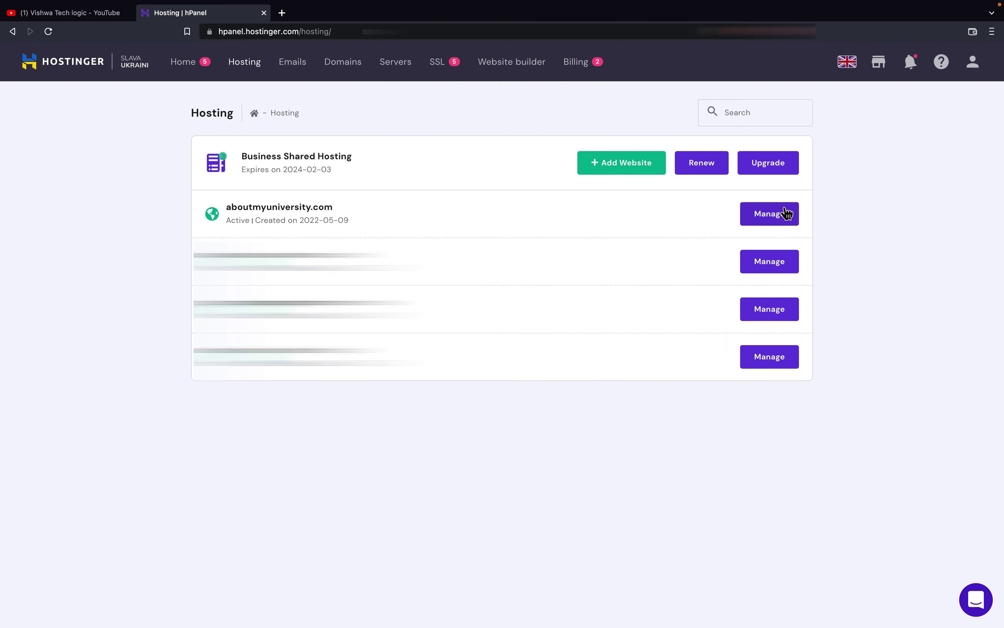
pyautogui.click(786, 213)
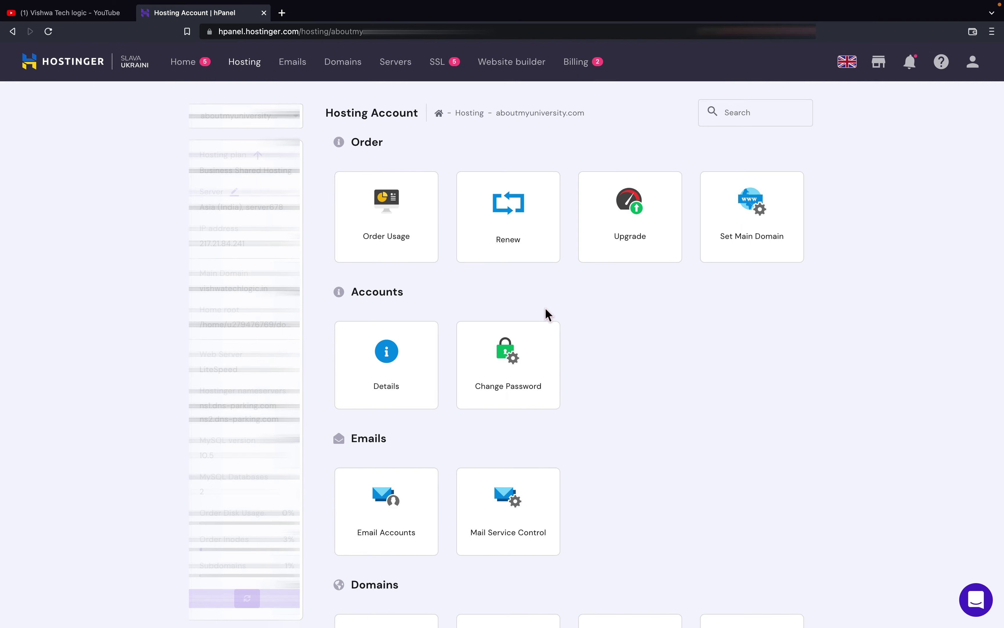
pyautogui.scroll(-10, 548, 315)
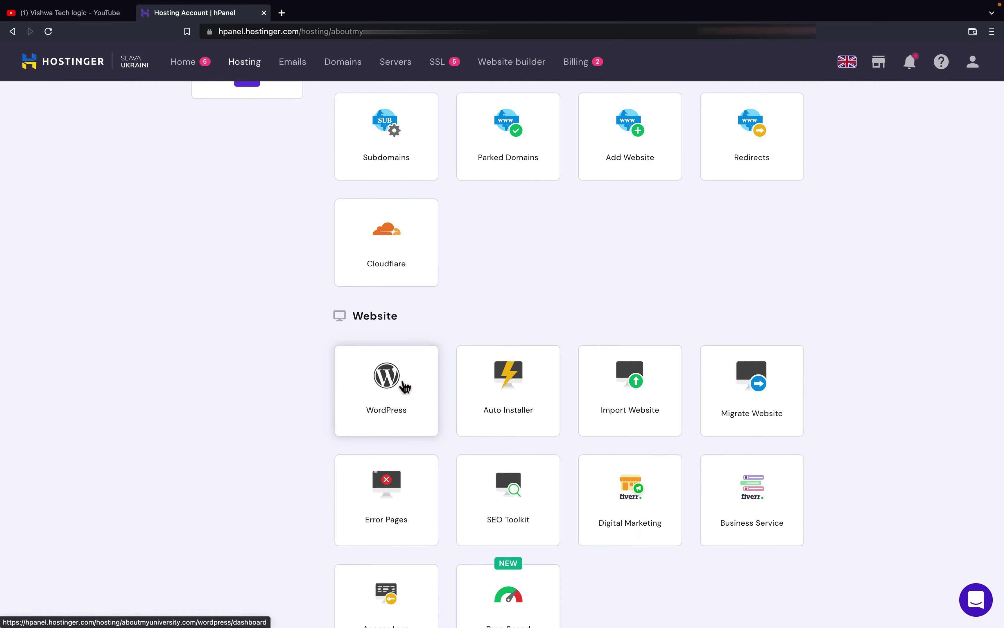
pyautogui.click(405, 386)
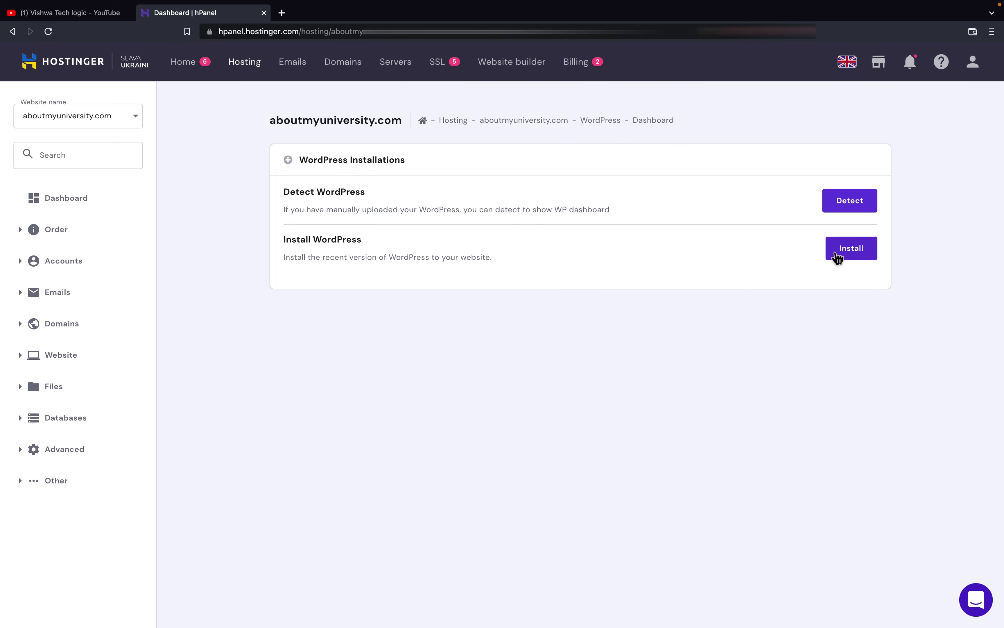
# - Start a WordPress install titled 'About my university' with the saved admin password
pyautogui.click(837, 258)
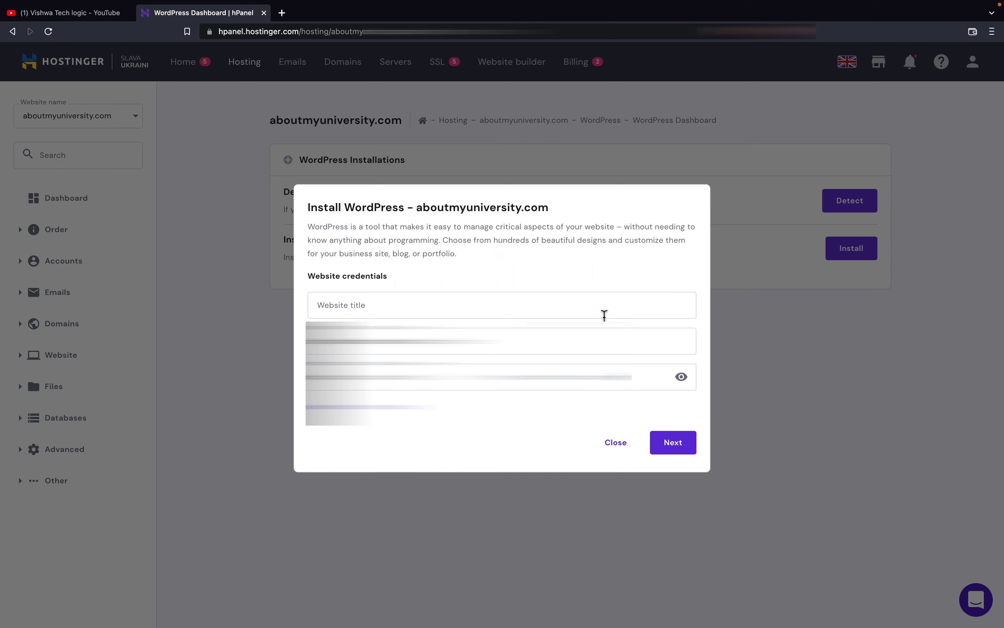
pyautogui.click(408, 309)
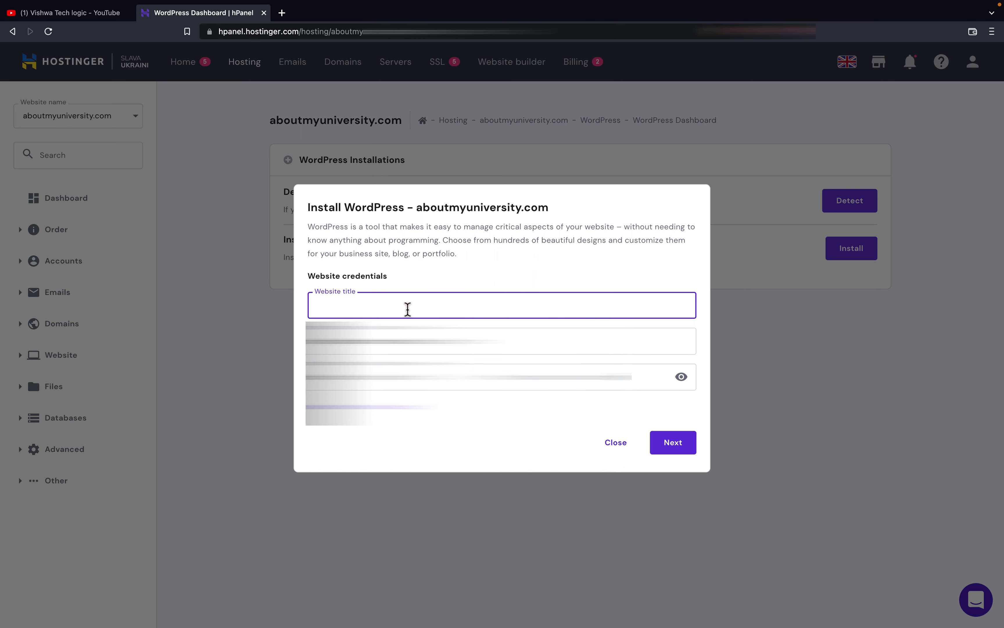
pyautogui.write('Aboutmyuniversity')
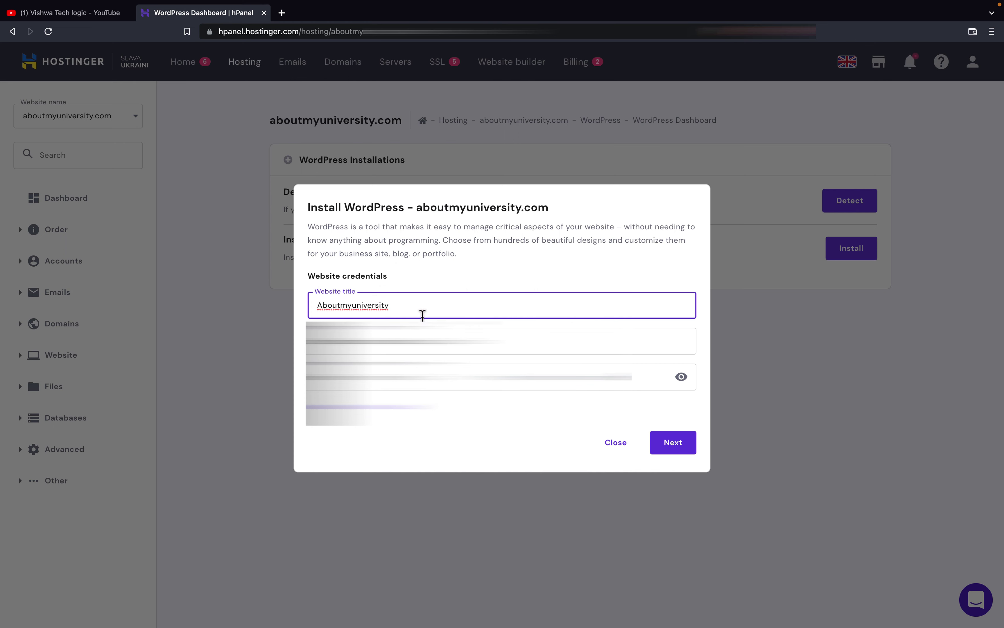
pyautogui.click(341, 311)
pyautogui.click(356, 311)
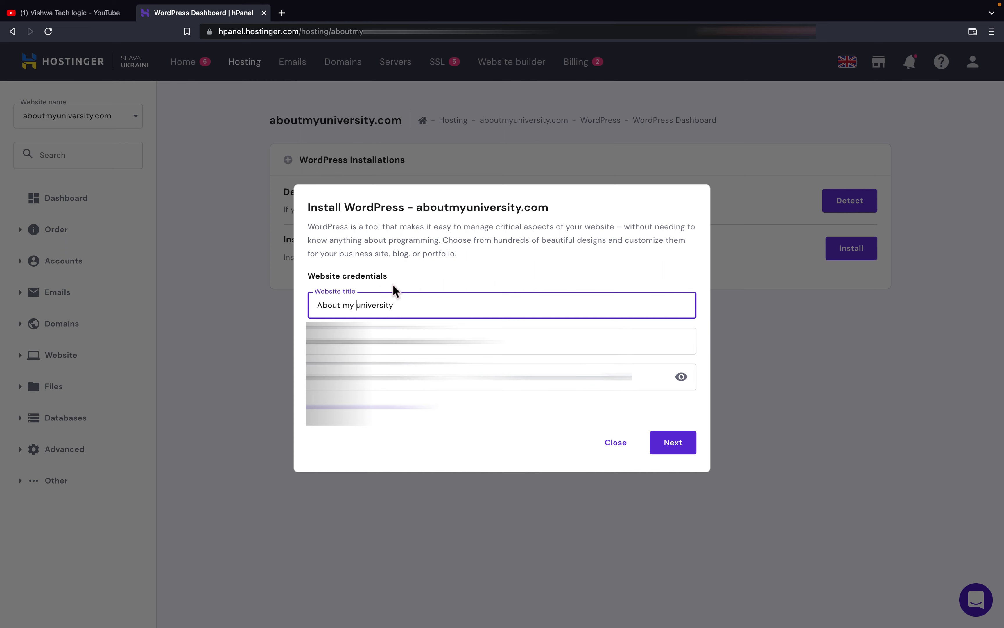
pyautogui.click(498, 376)
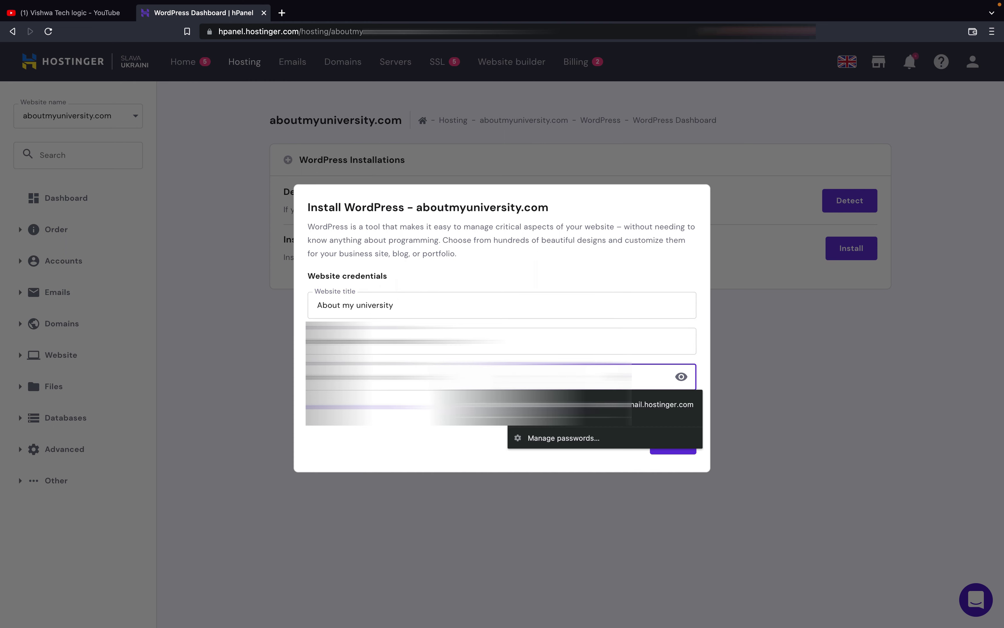
pyautogui.click(664, 407)
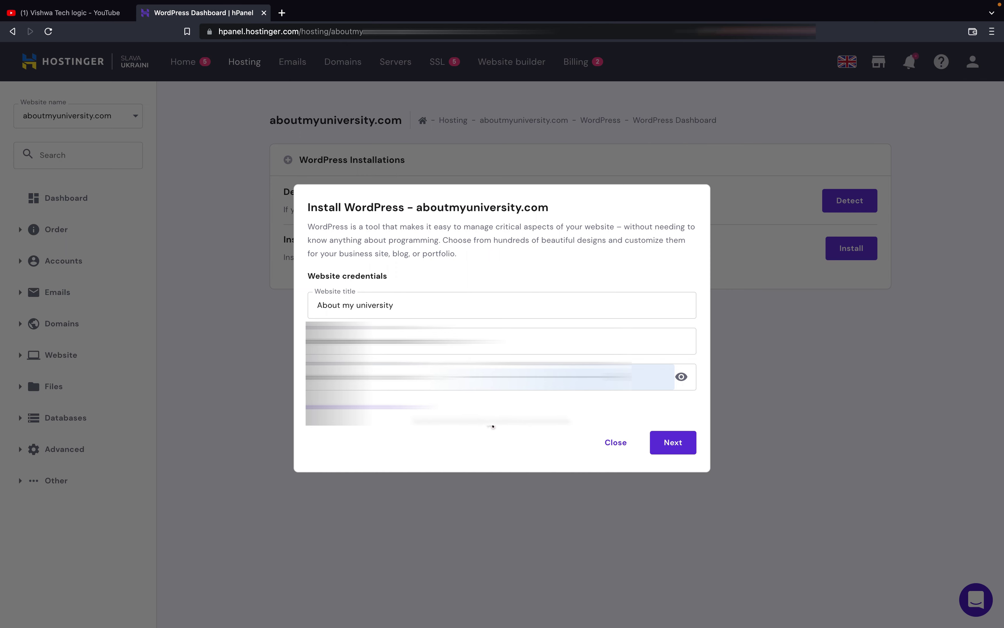
# - Continue with WordPress 5.9.3 in English and run the installation
pyautogui.click(395, 424)
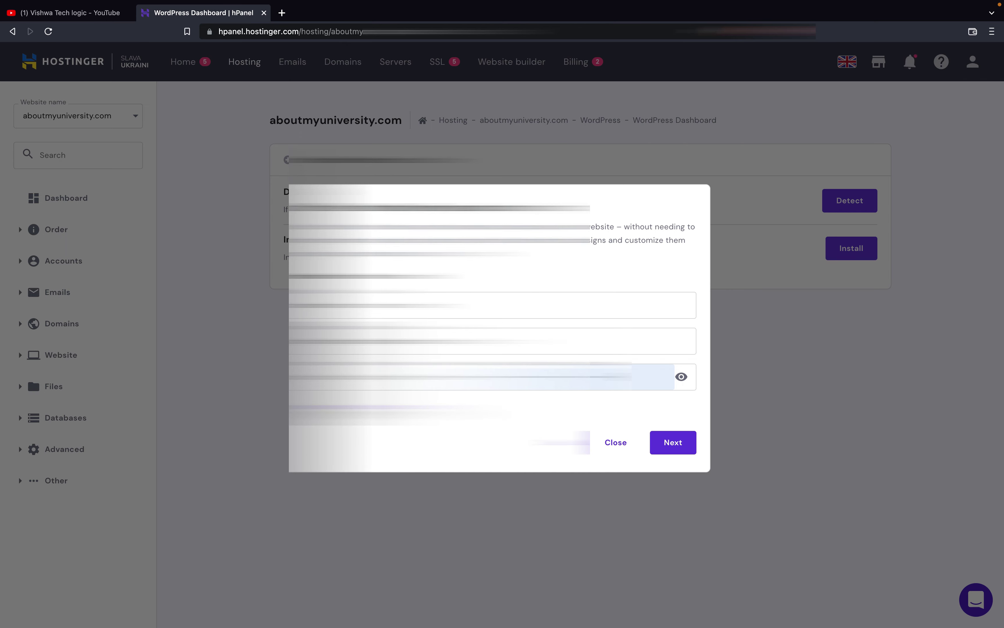
pyautogui.click(669, 500)
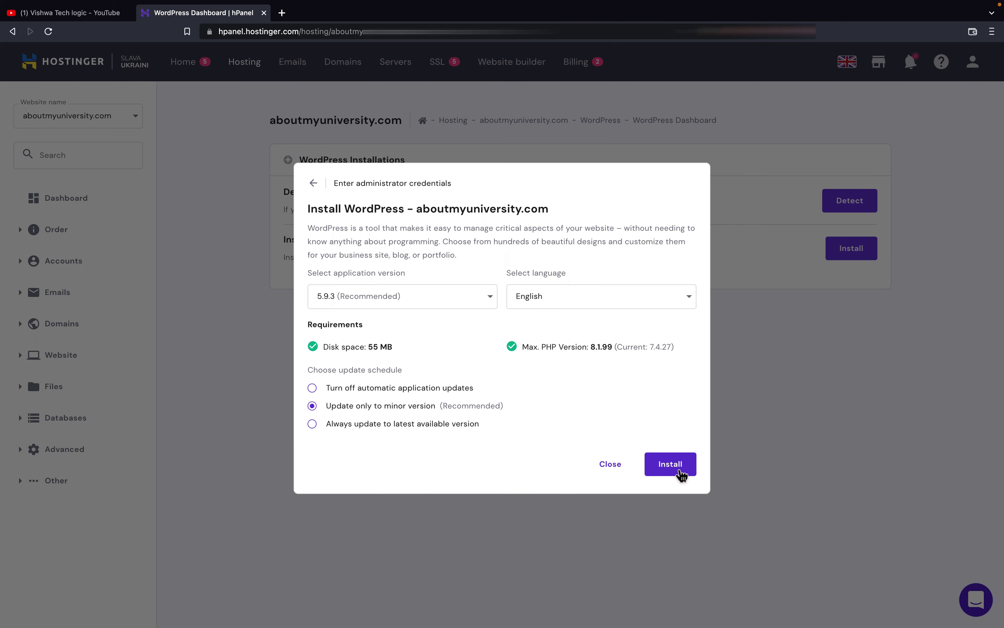
pyautogui.click(670, 464)
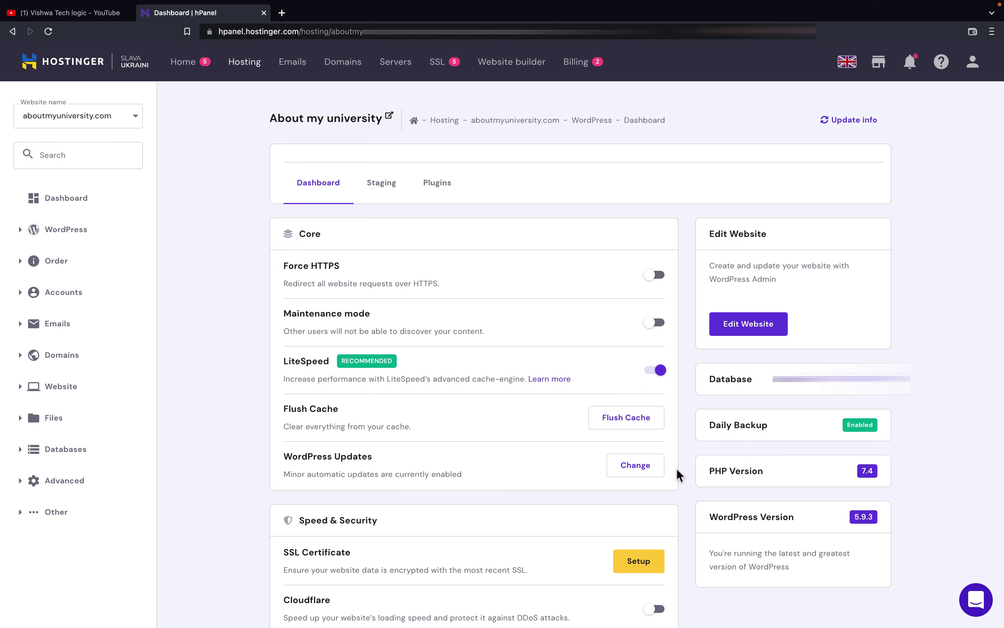
# - Open the WordPress admin in a new tab and visit the Not Secure front page
pyautogui.rightClick(754, 332)
pyautogui.click(773, 333)
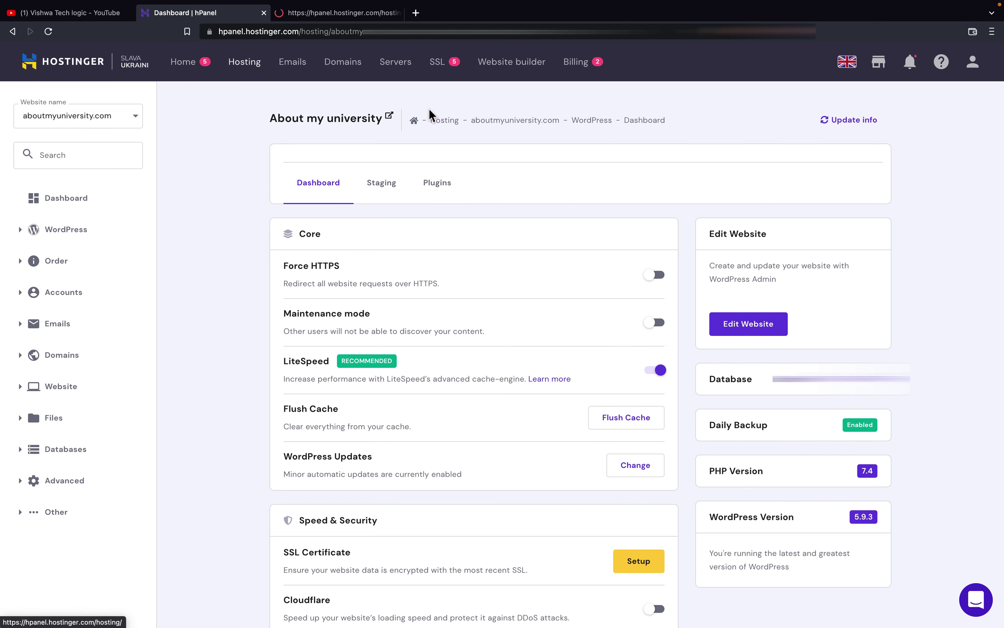
pyautogui.click(347, 17)
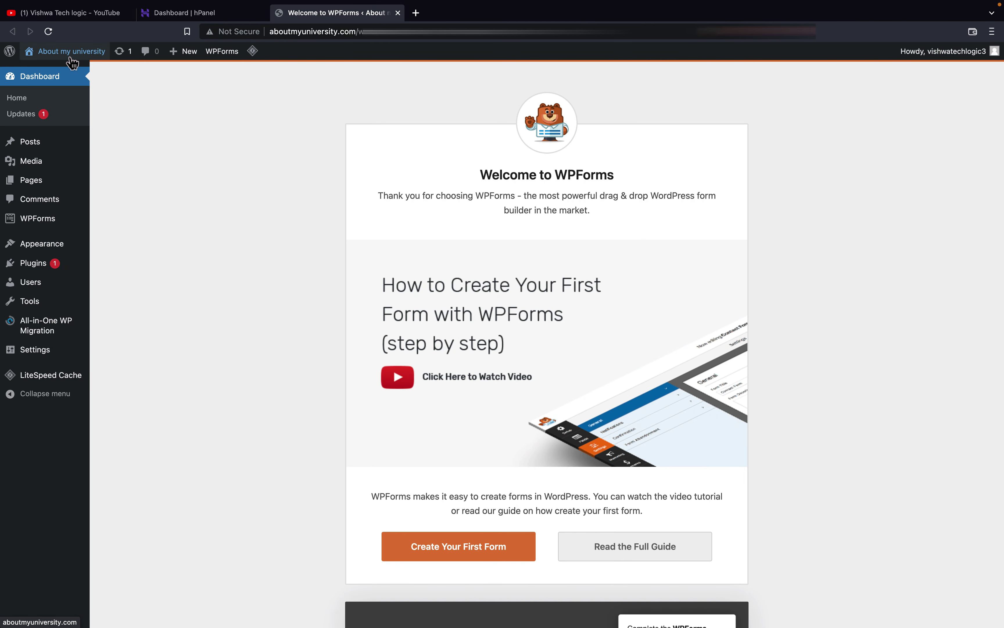
pyautogui.moveTo(67, 51)
pyautogui.click(68, 74)
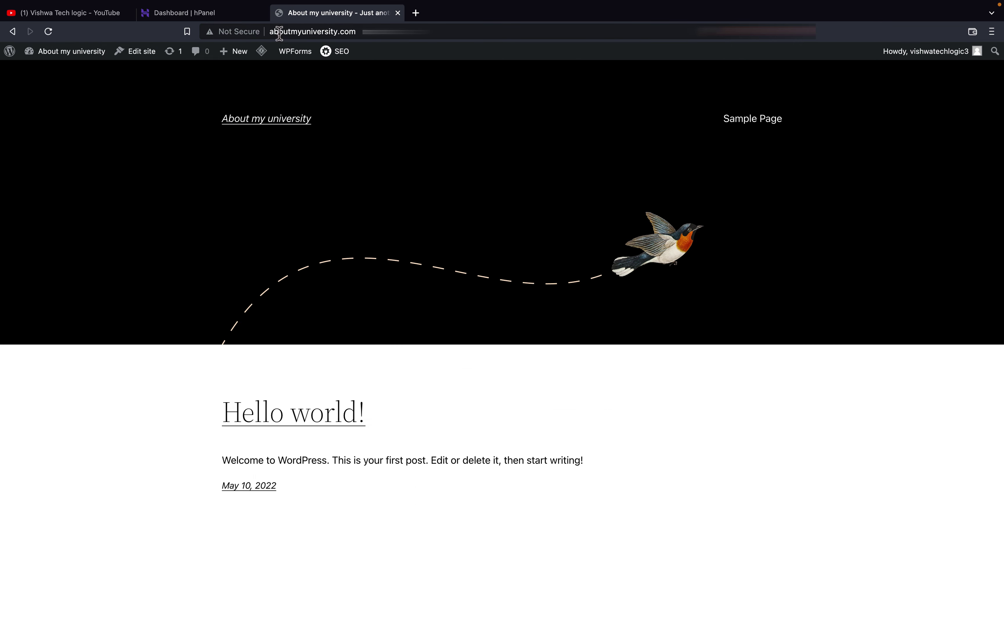
pyautogui.doubleClick(313, 33)
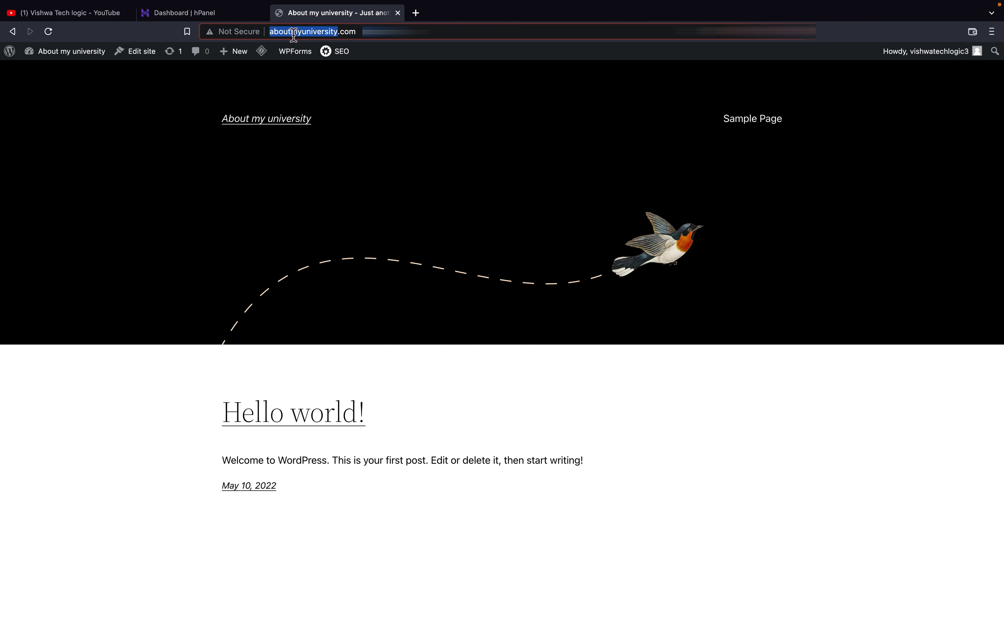
pyautogui.moveTo(316, 63)
# - Install and enable the SSL certificate for aboutmyuniversity.com from the hPanel WordPress dashboard
pyautogui.moveTo(197, 17)
pyautogui.click(190, 43)
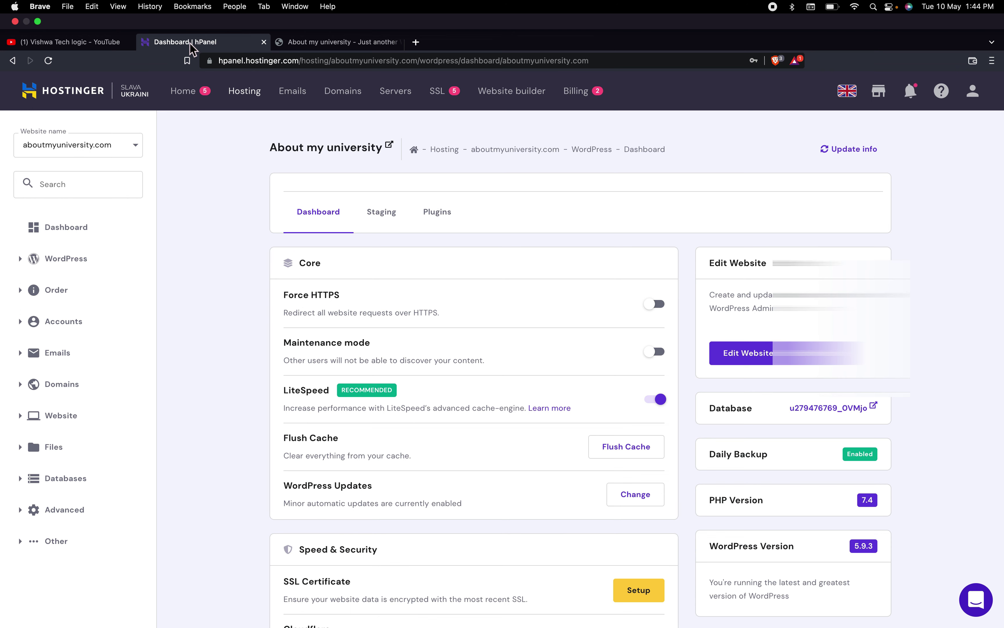
pyautogui.scroll(-2, 209, 253)
pyautogui.scroll(2, 208, 253)
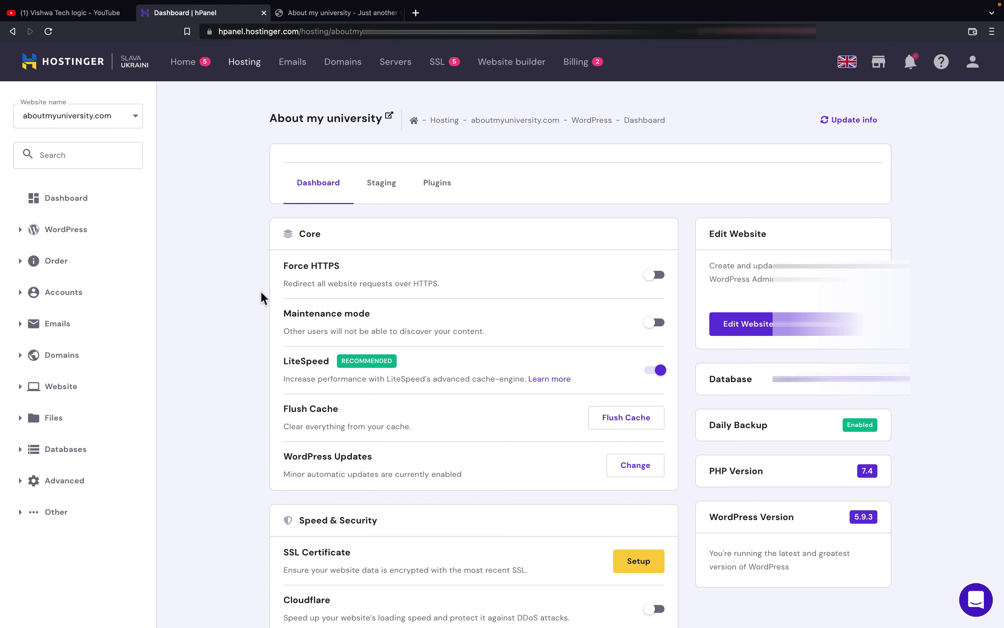
pyautogui.scroll(-1, 254, 358)
pyautogui.scroll(-5, 254, 358)
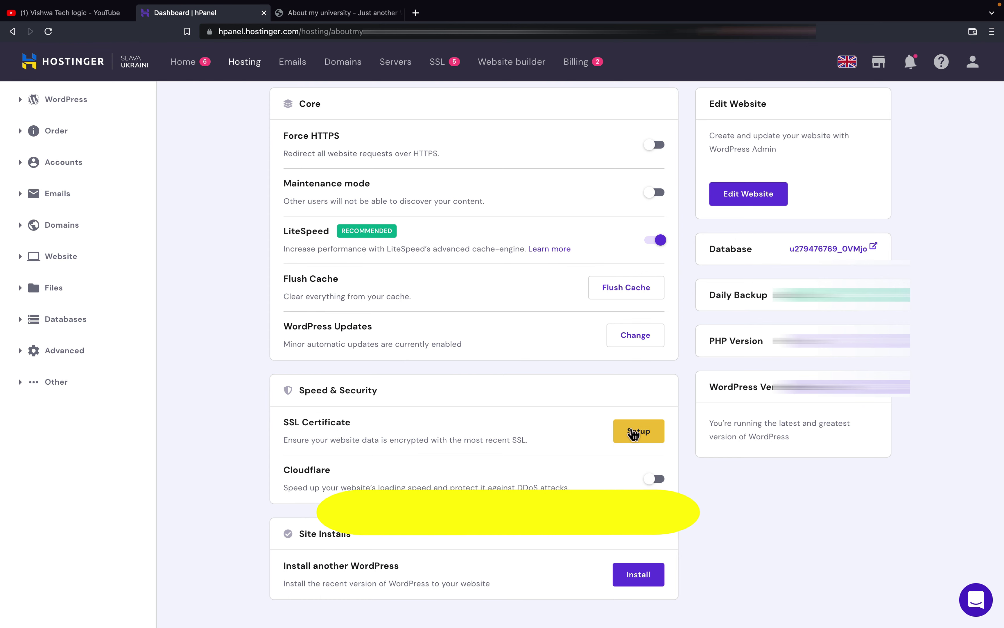
pyautogui.click(631, 432)
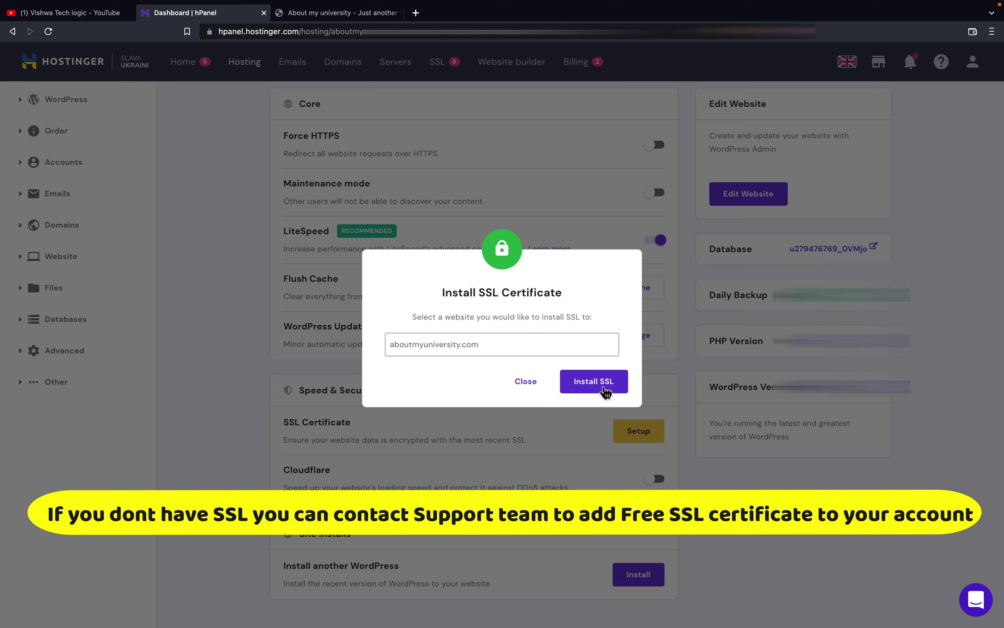
pyautogui.click(605, 389)
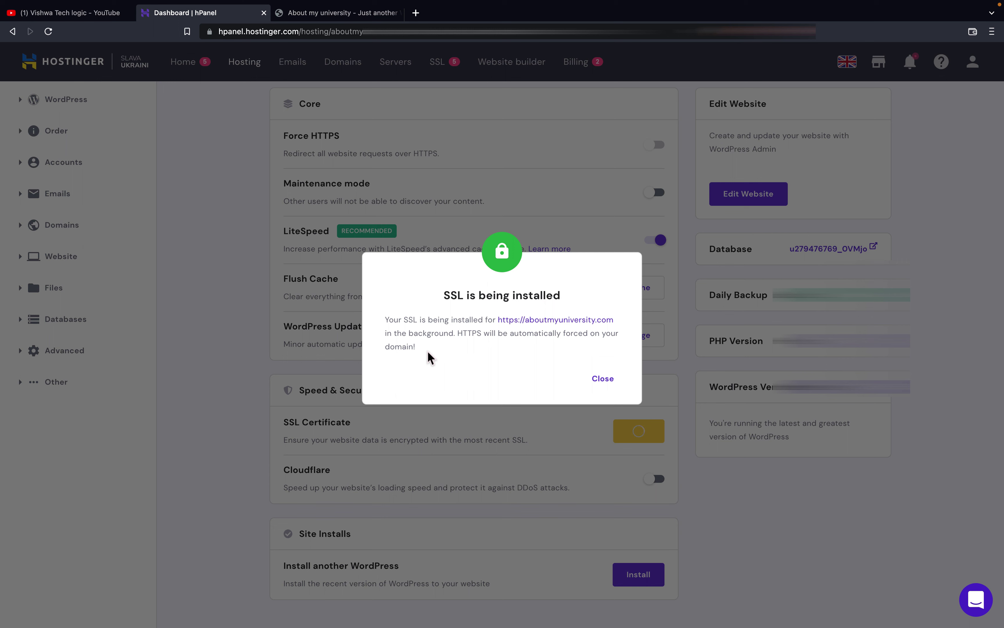
pyautogui.click(601, 382)
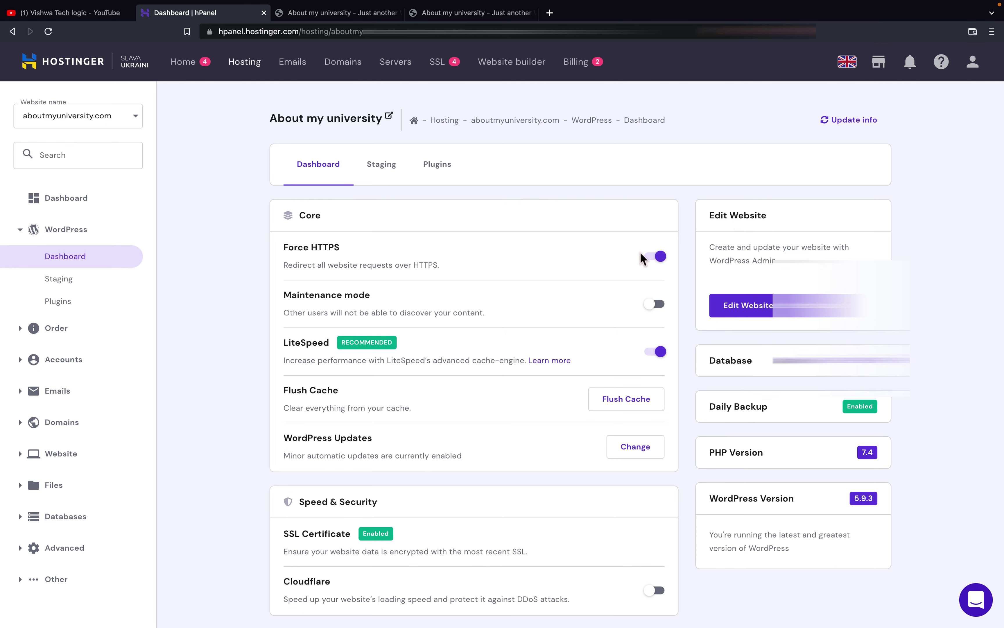
# - Reload the site to confirm the lock icon and https address, then return to YouTube
pyautogui.click(341, 16)
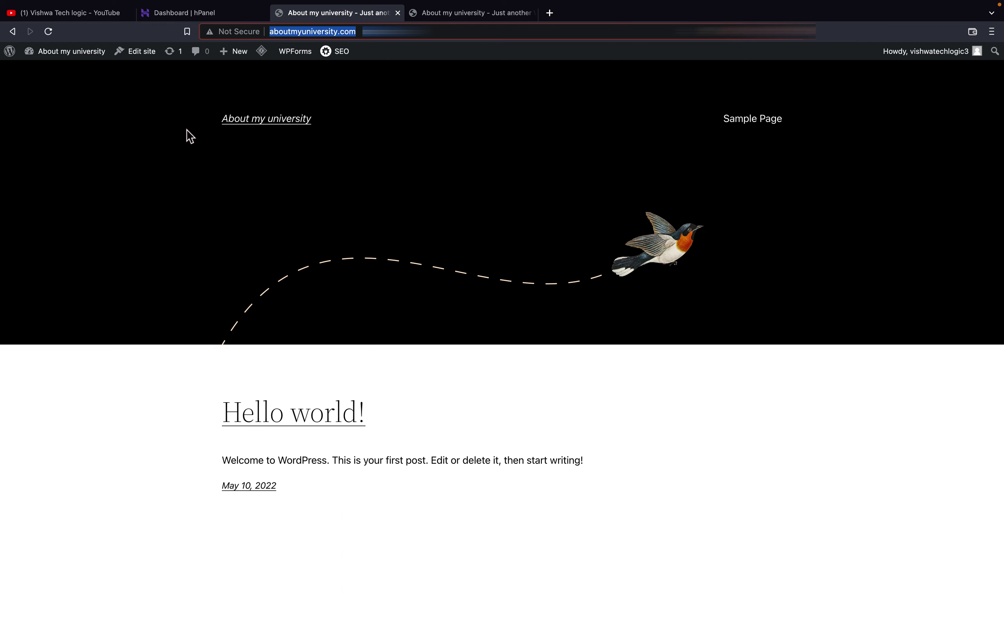
pyautogui.click(49, 32)
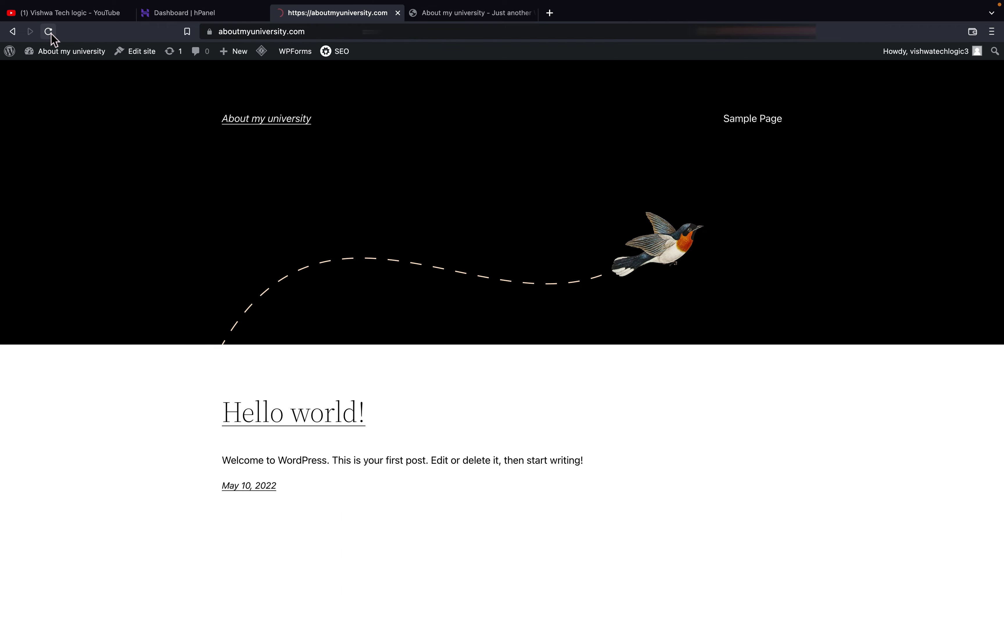
pyautogui.click(209, 32)
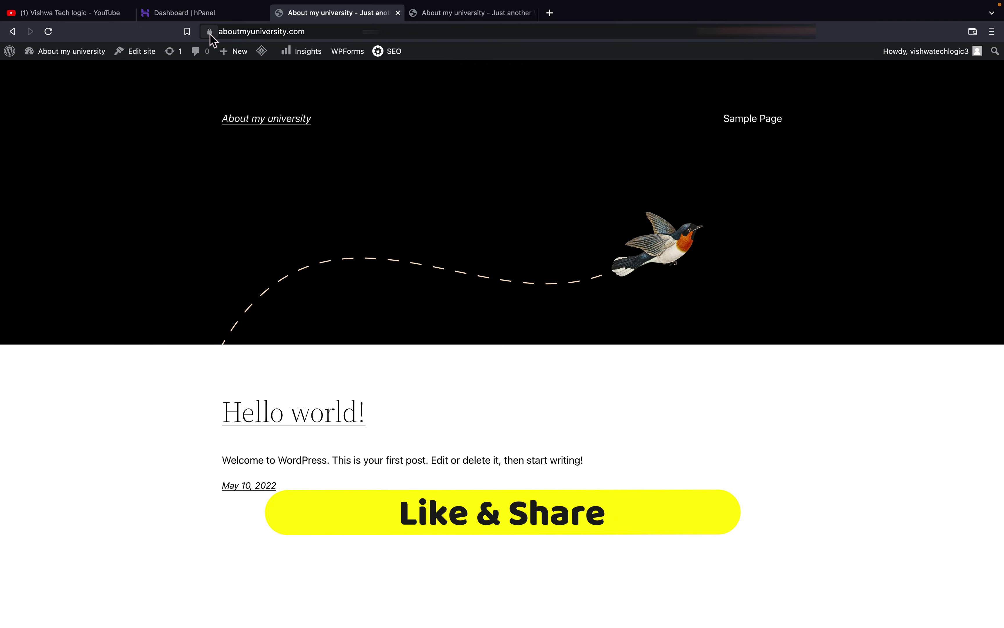
pyautogui.doubleClick(267, 32)
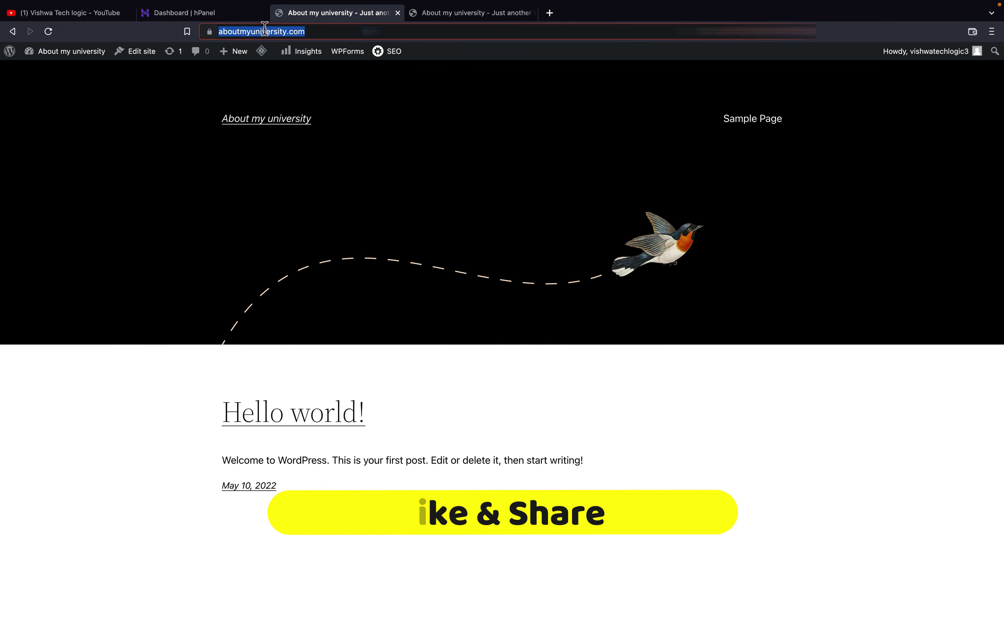
pyautogui.doubleClick(229, 32)
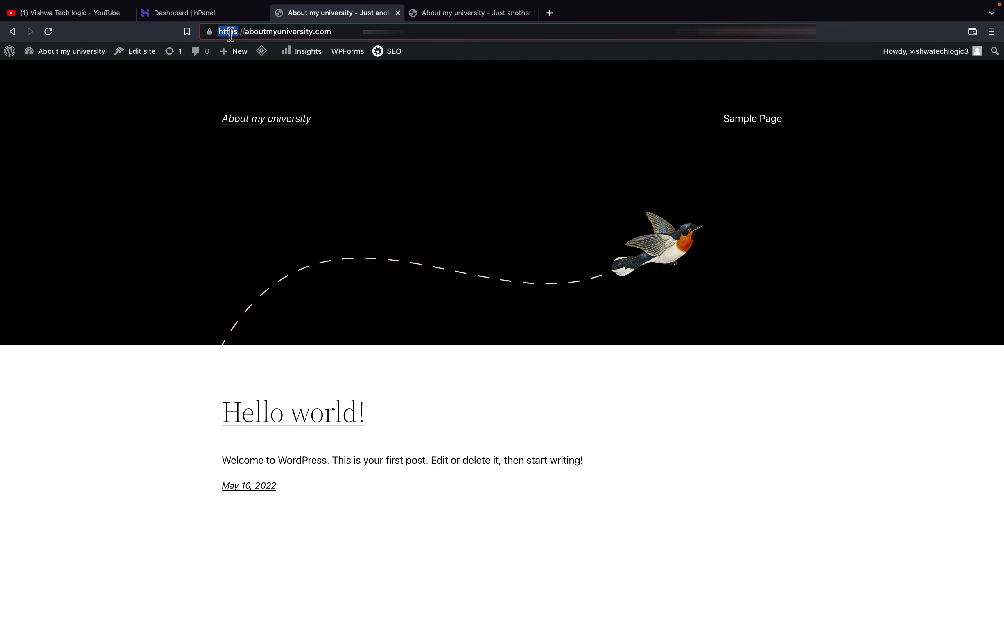
pyautogui.click(101, 17)
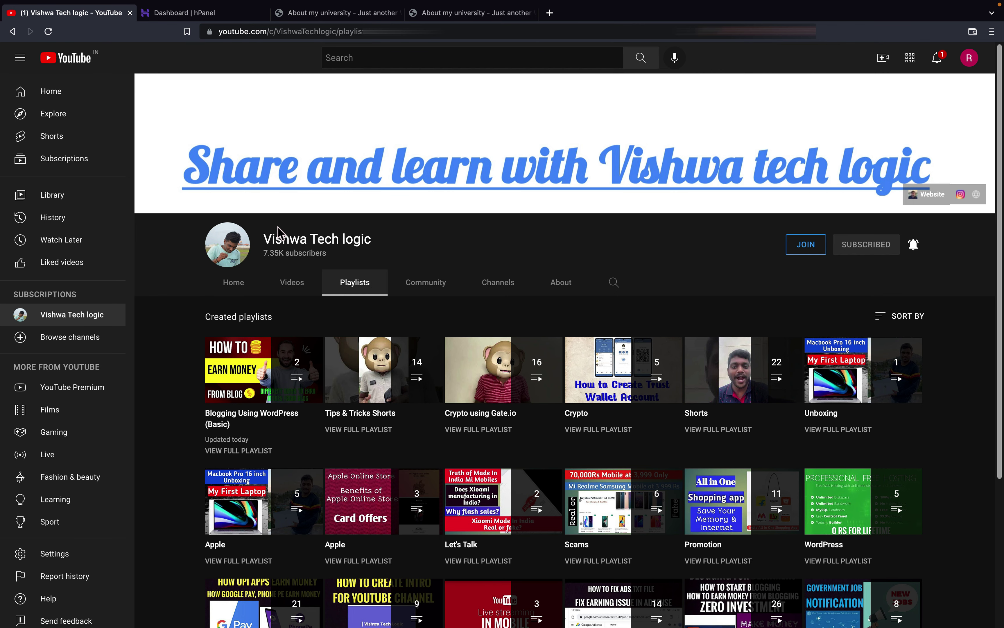